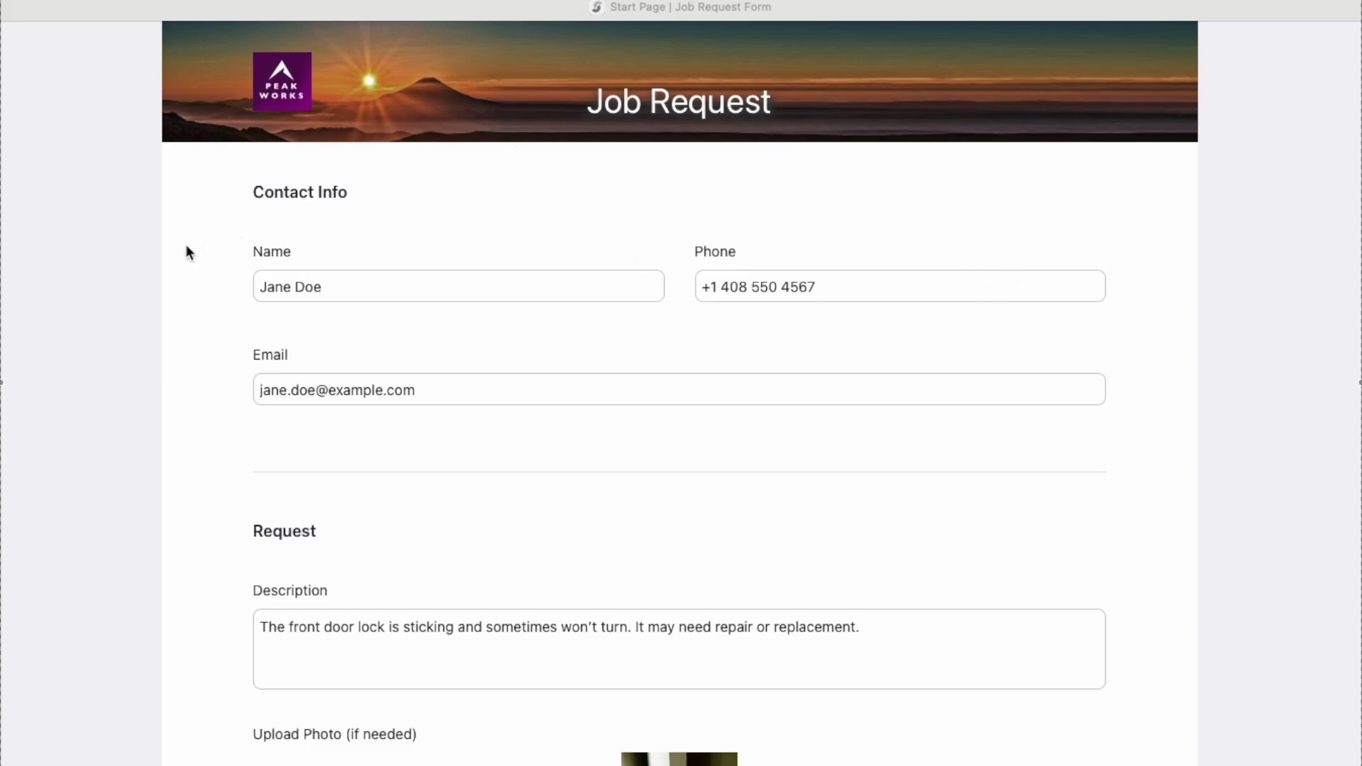
pyautogui.scroll(-3, 229, 450)
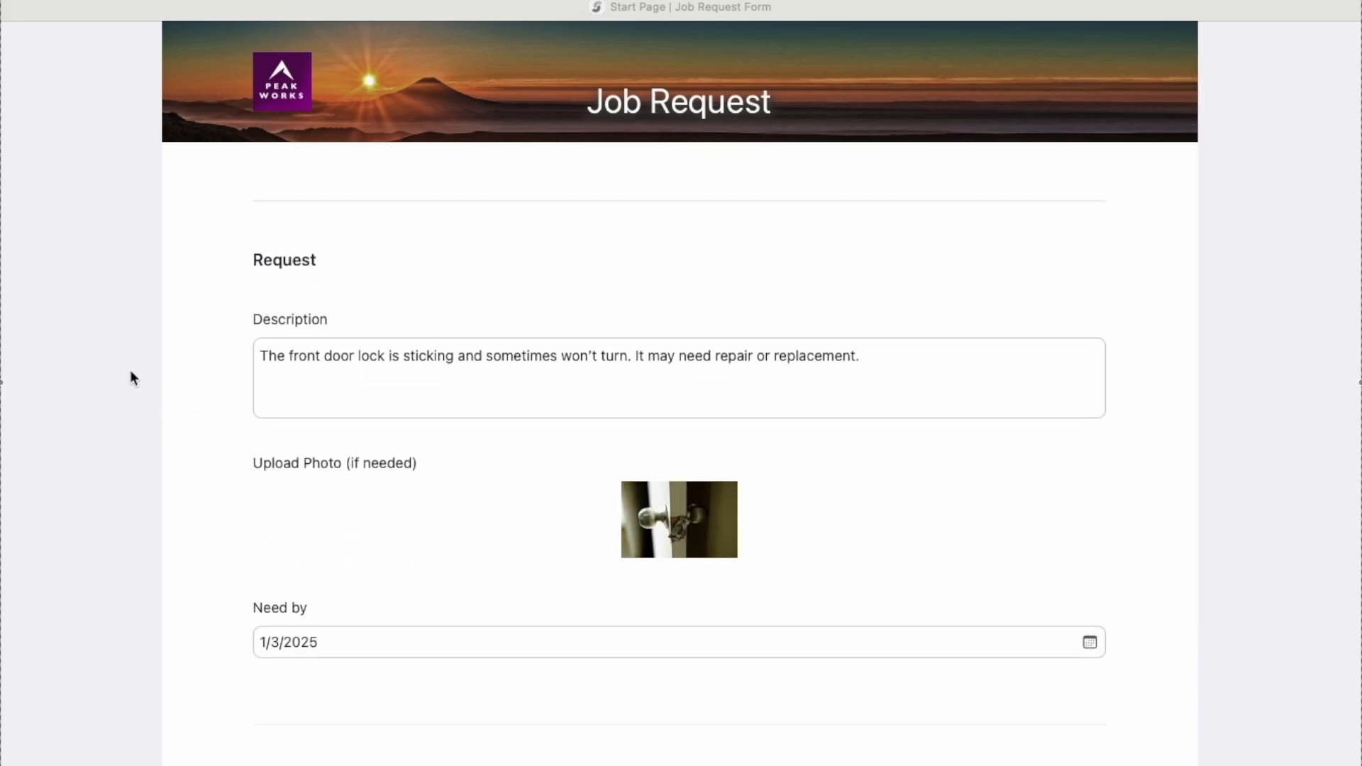
pyautogui.scroll(-1, 184, 502)
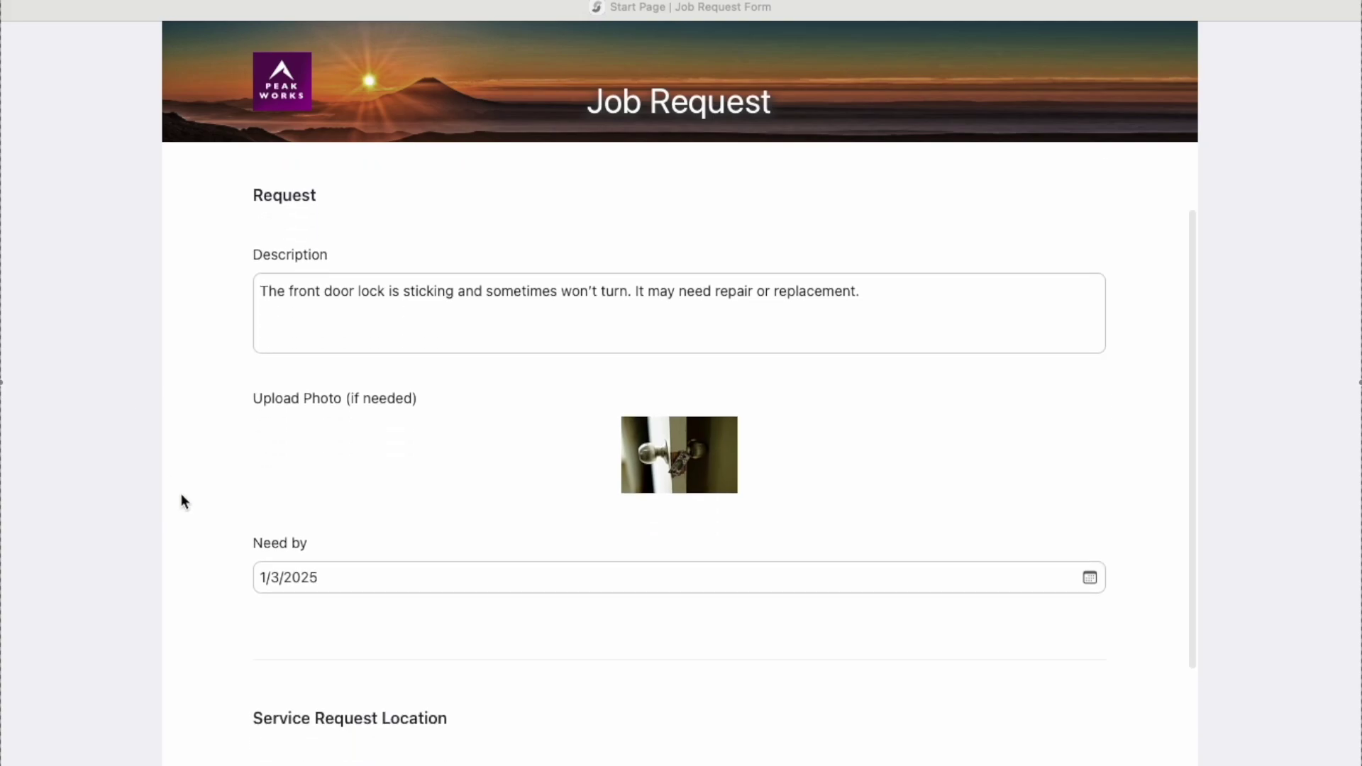
pyautogui.scroll(-2, 181, 500)
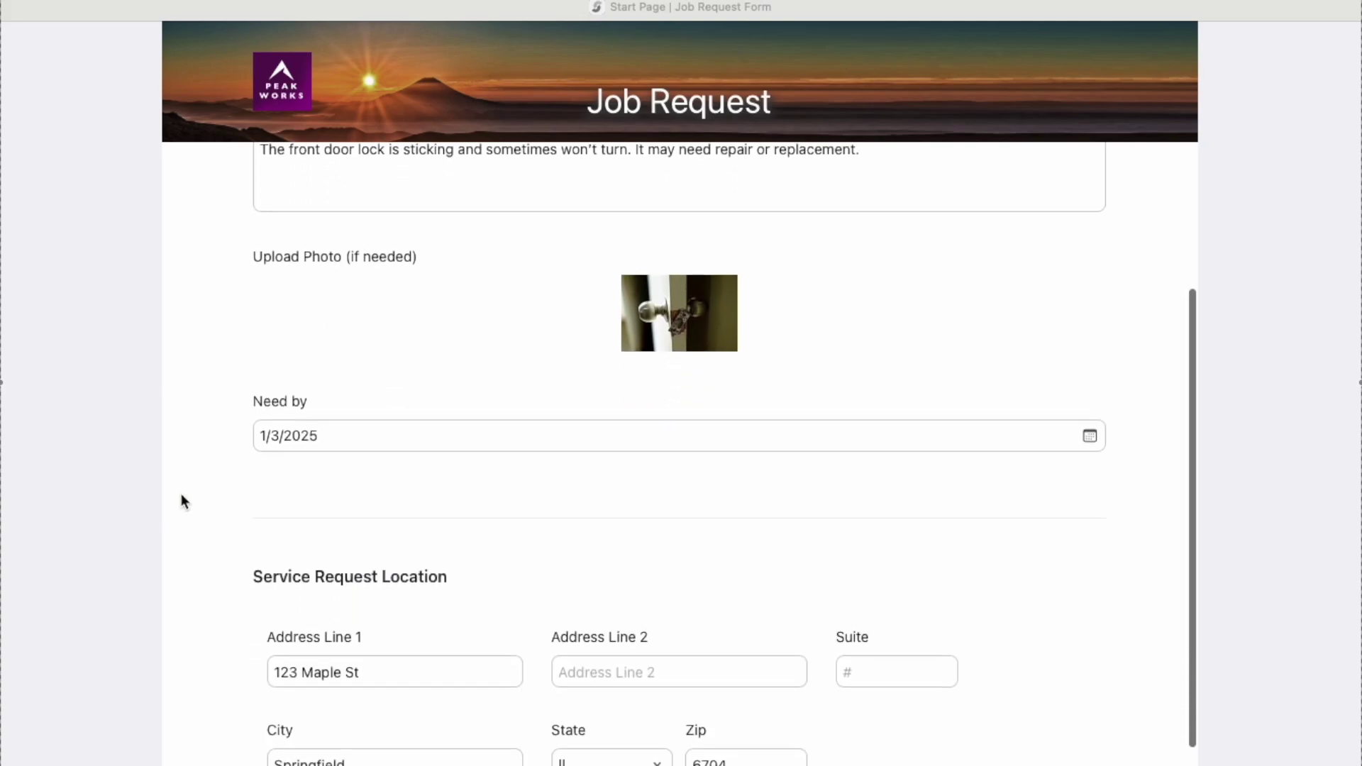
pyautogui.scroll(-1, 245, 469)
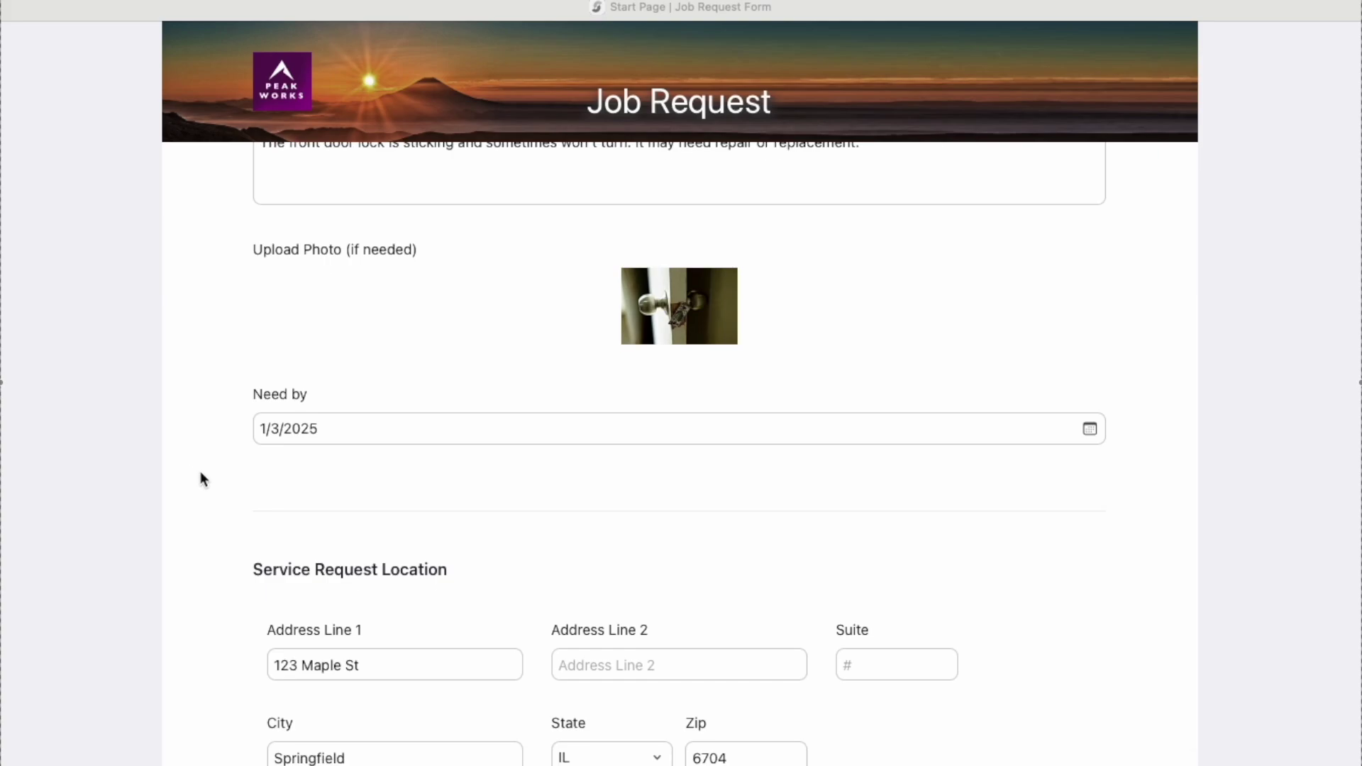
pyautogui.scroll(-1, 189, 498)
pyautogui.scroll(-2, 189, 495)
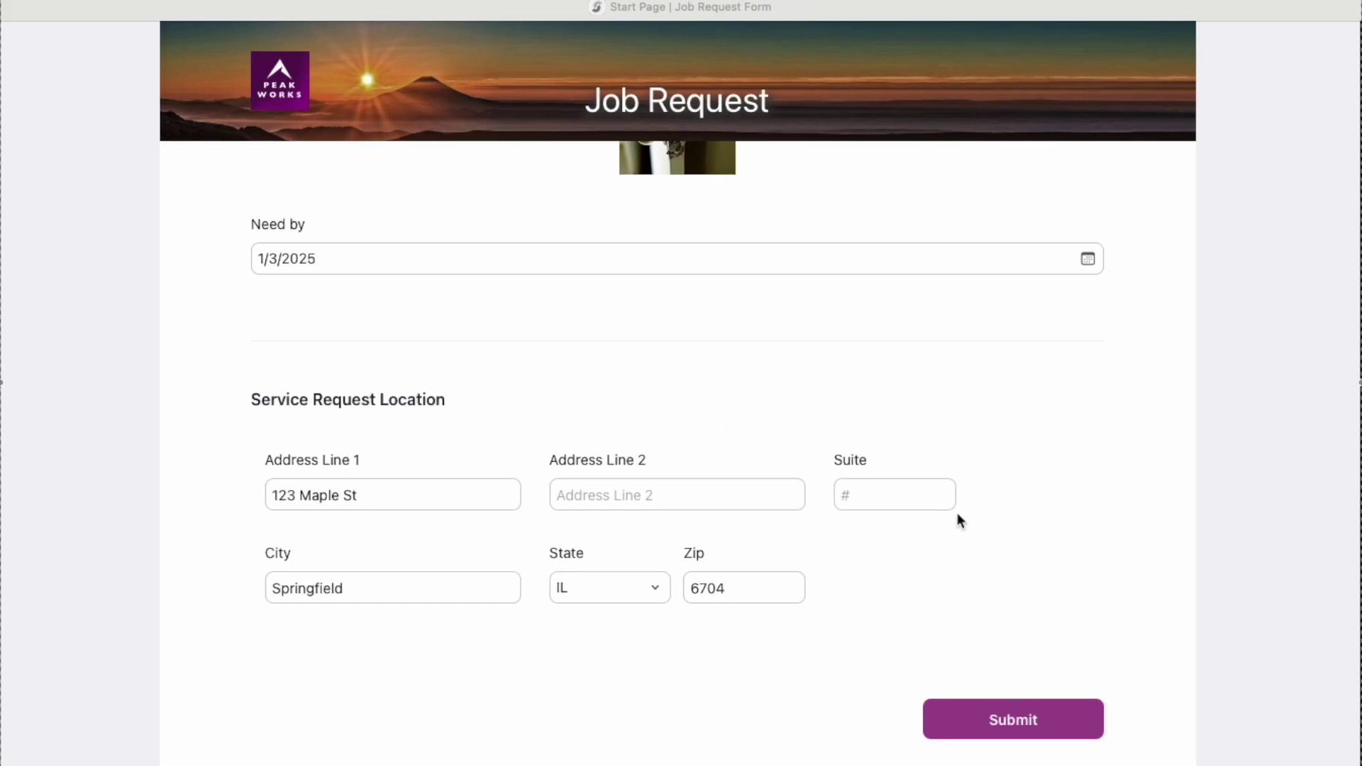
# Submit Jane Doe's completed job request form together with its photo attachment.
pyautogui.click(989, 720)
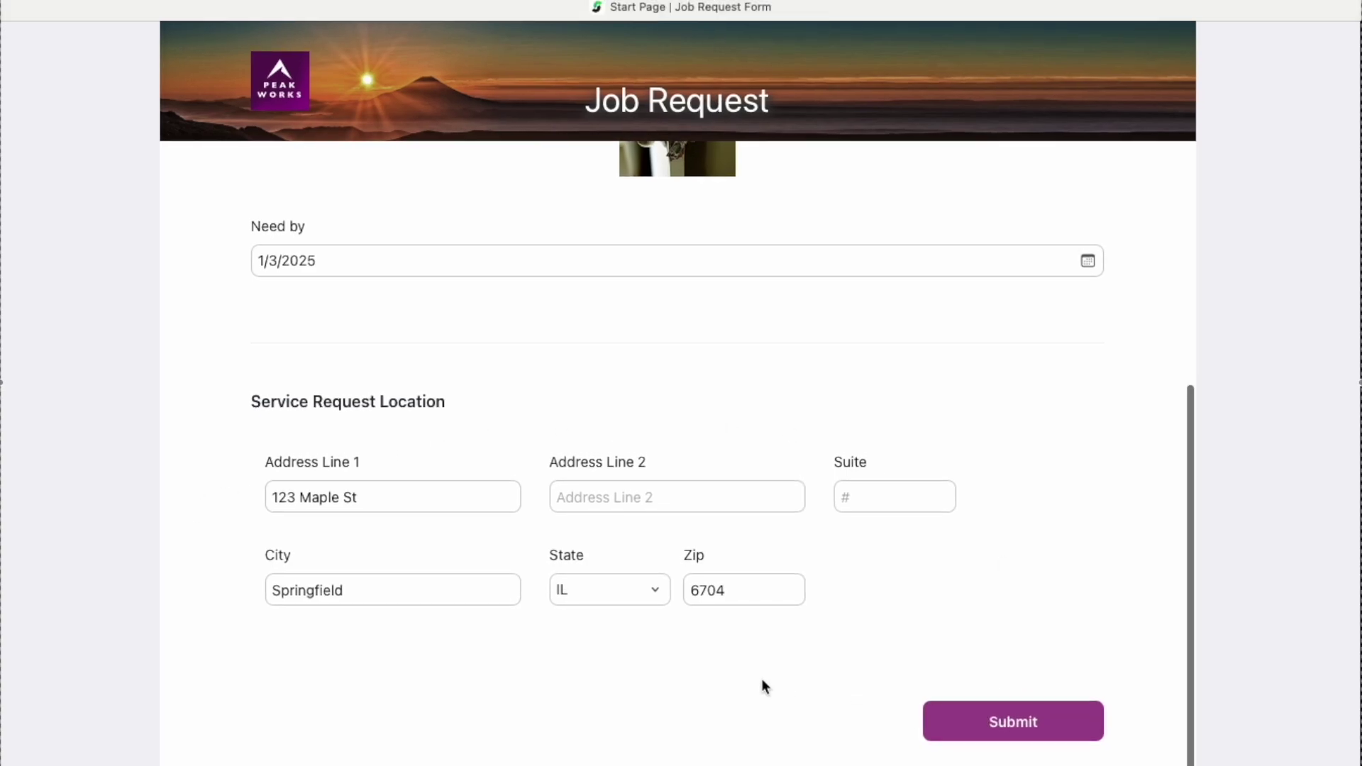
pyautogui.click(1017, 736)
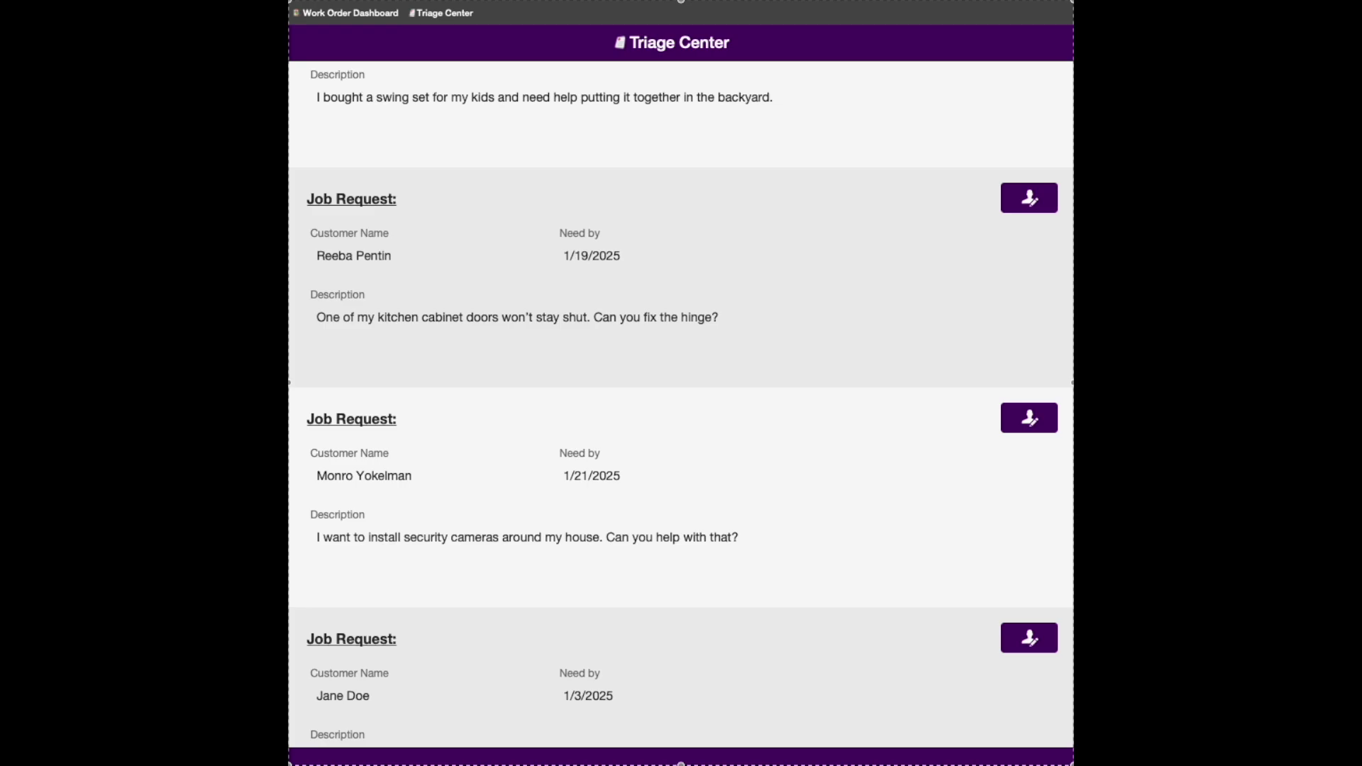
pyautogui.scroll(-5, 681, 404)
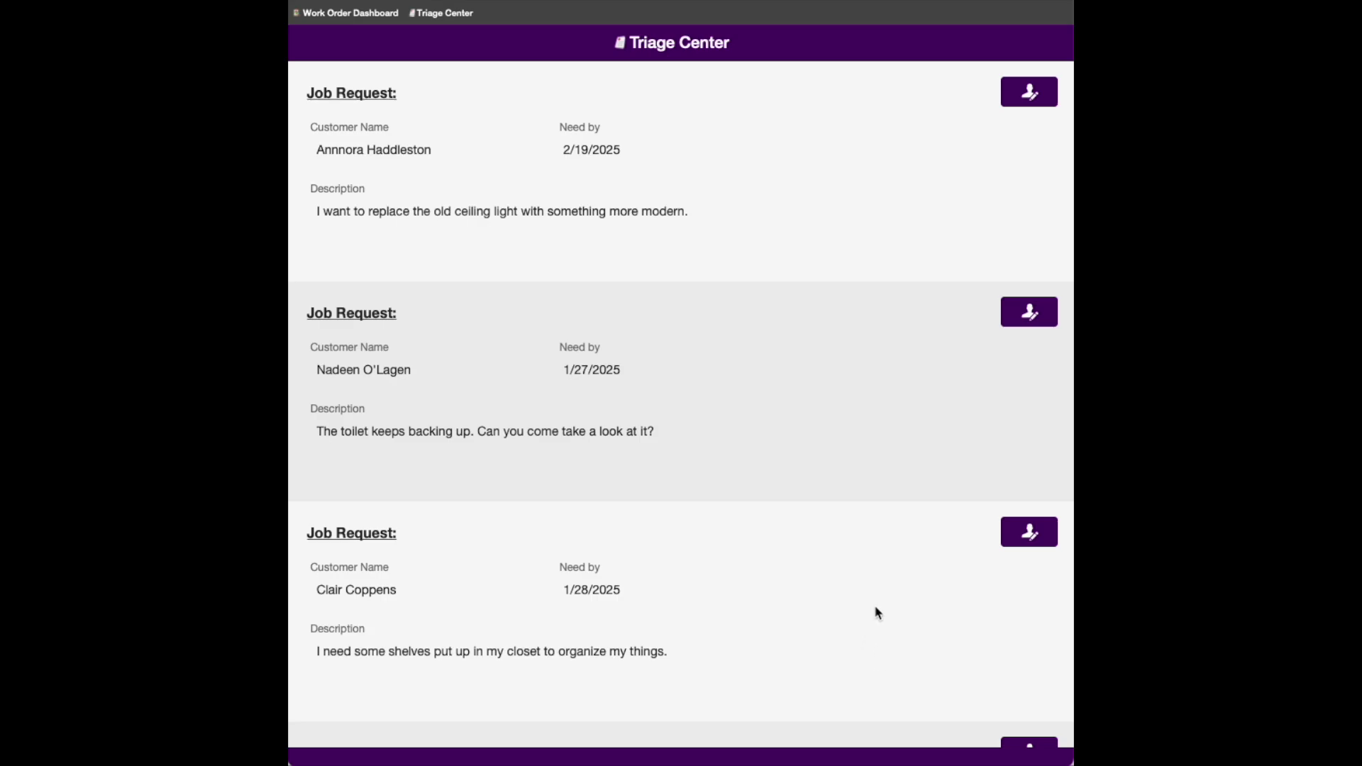
pyautogui.scroll(-1, 875, 613)
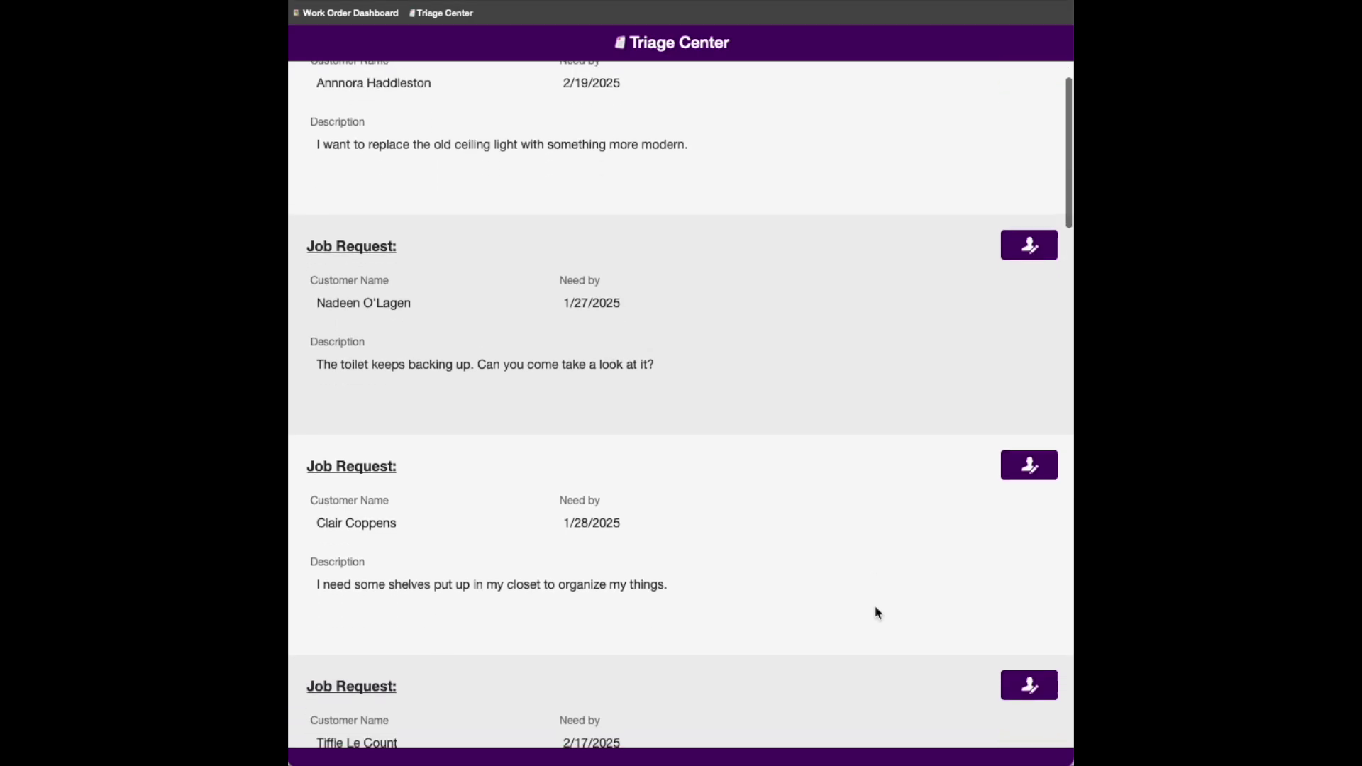
pyautogui.scroll(-1, 876, 613)
pyautogui.scroll(-2, 876, 613)
pyautogui.scroll(-1, 876, 613)
pyautogui.scroll(-1, 875, 613)
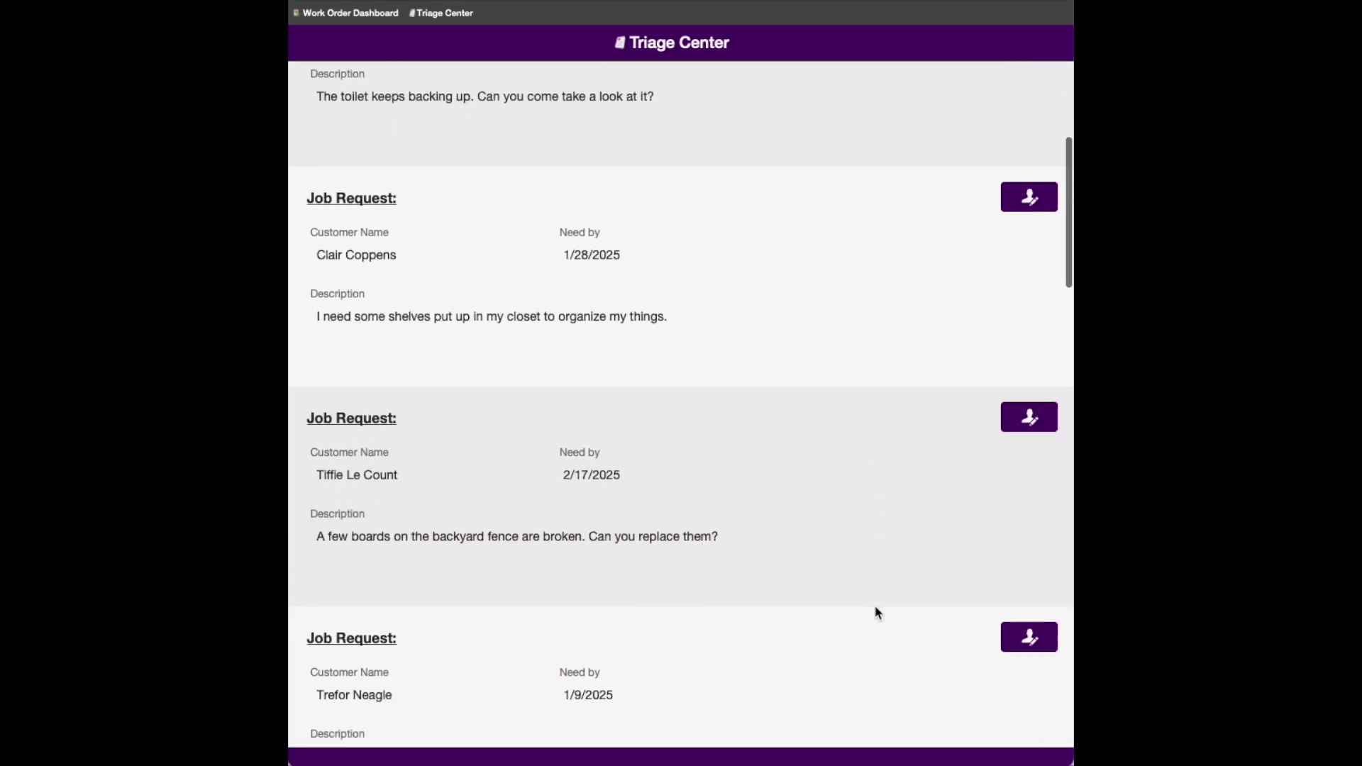
pyautogui.scroll(-1, 876, 613)
pyautogui.scroll(-3, 875, 613)
pyautogui.scroll(-4, 876, 613)
pyautogui.scroll(-5, 875, 613)
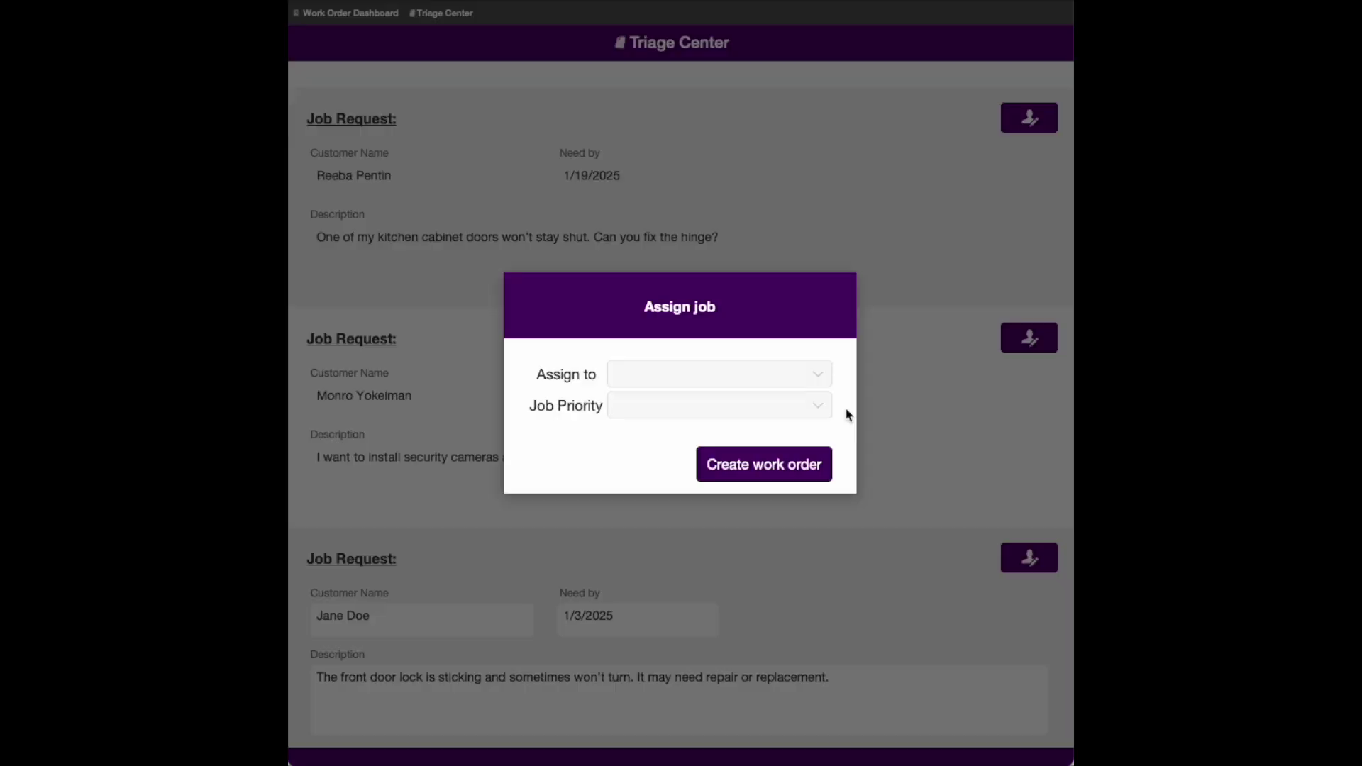
pyautogui.click(780, 377)
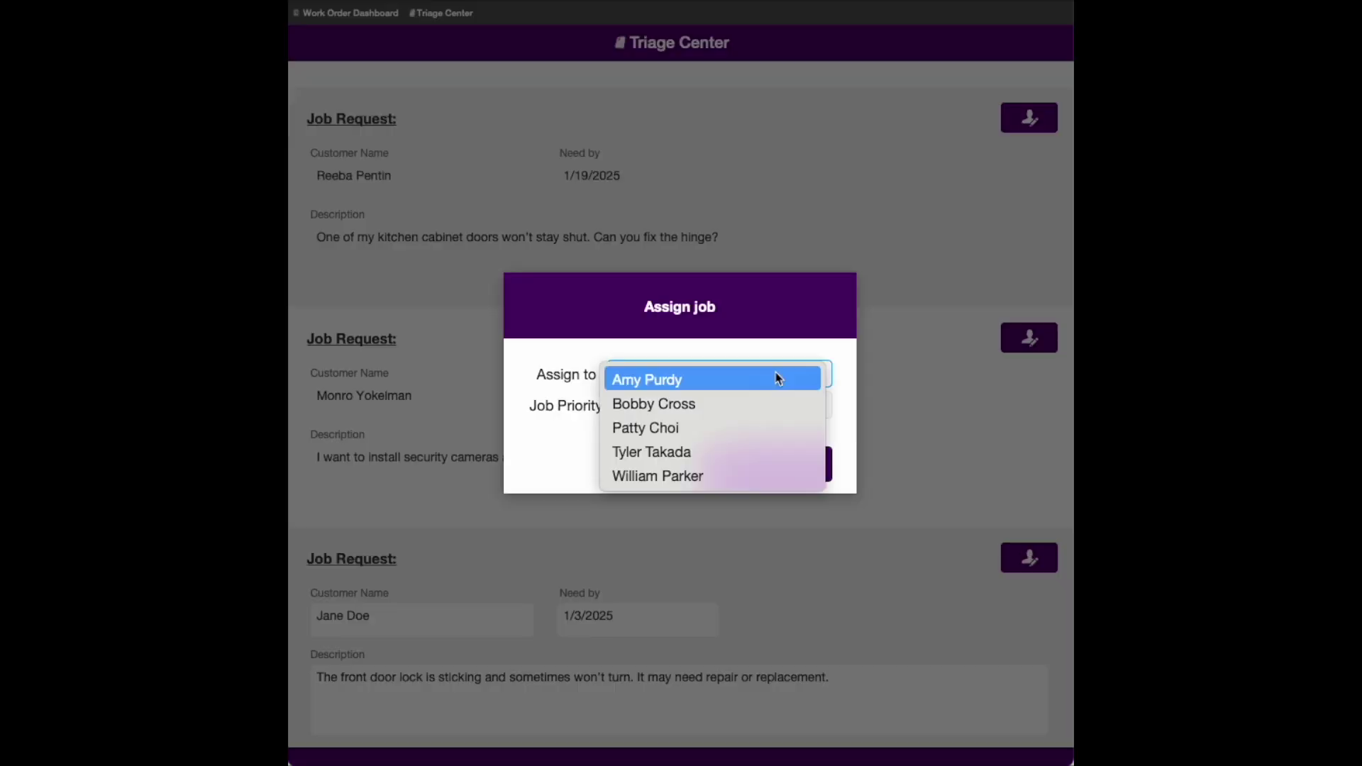
pyautogui.click(774, 380)
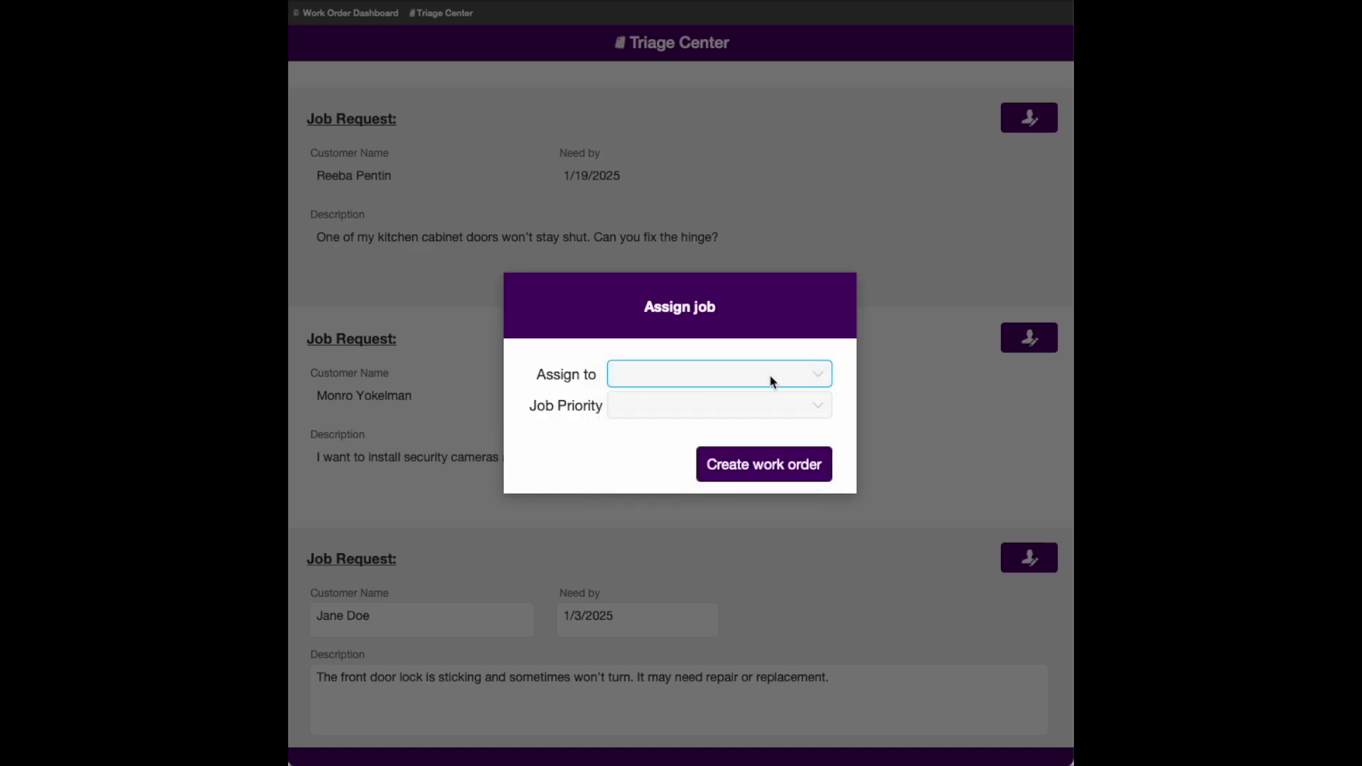
pyautogui.click(744, 405)
pyautogui.click(741, 412)
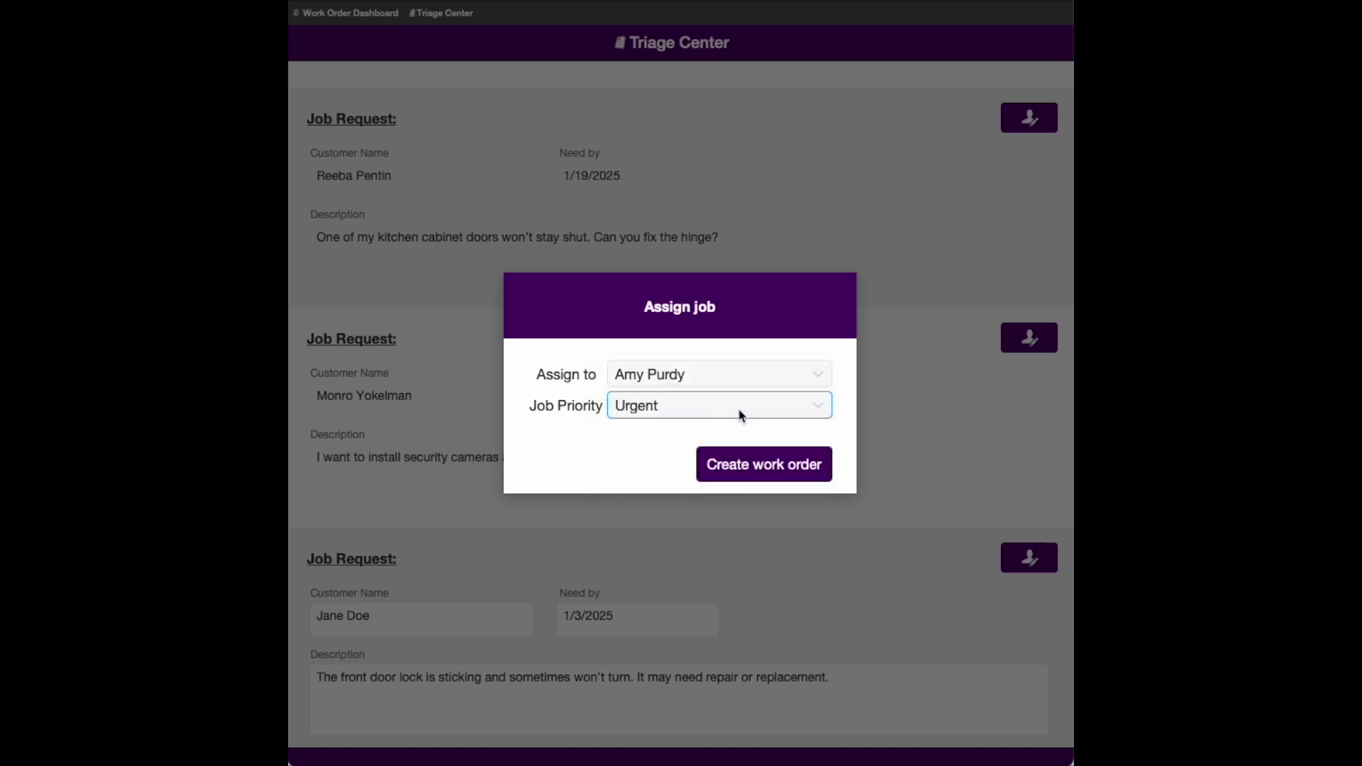
pyautogui.click(750, 470)
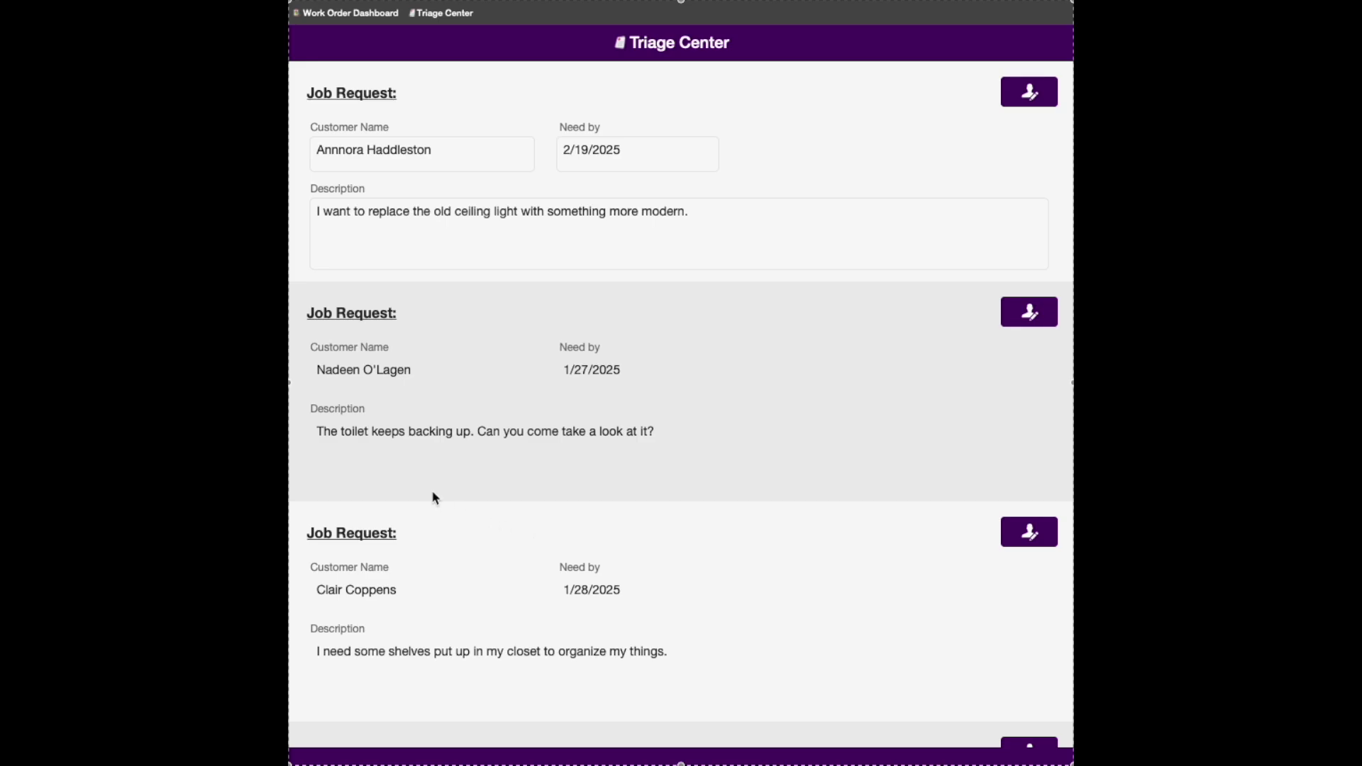
# Show the Broken lock work order's details from the Urgent list on the Work Order Dashboard.
pyautogui.click(331, 13)
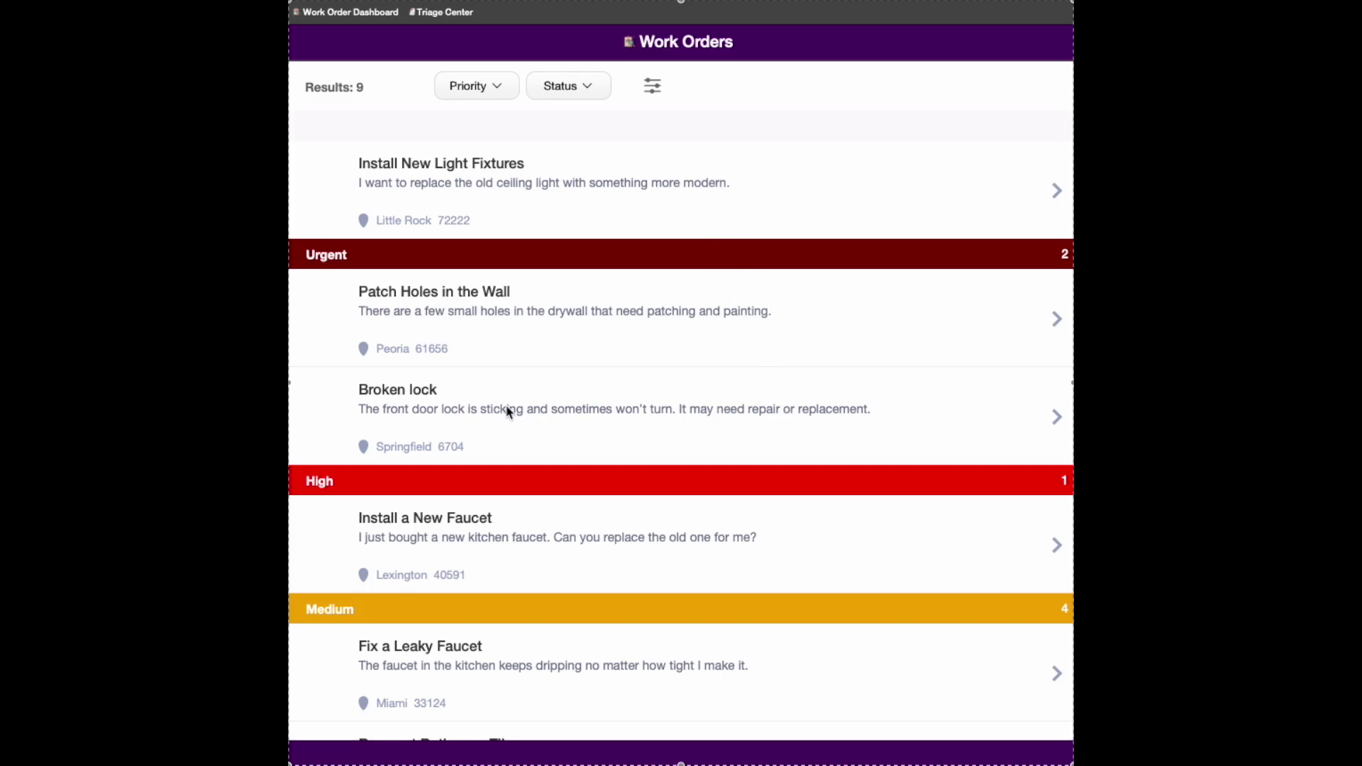
pyautogui.click(661, 428)
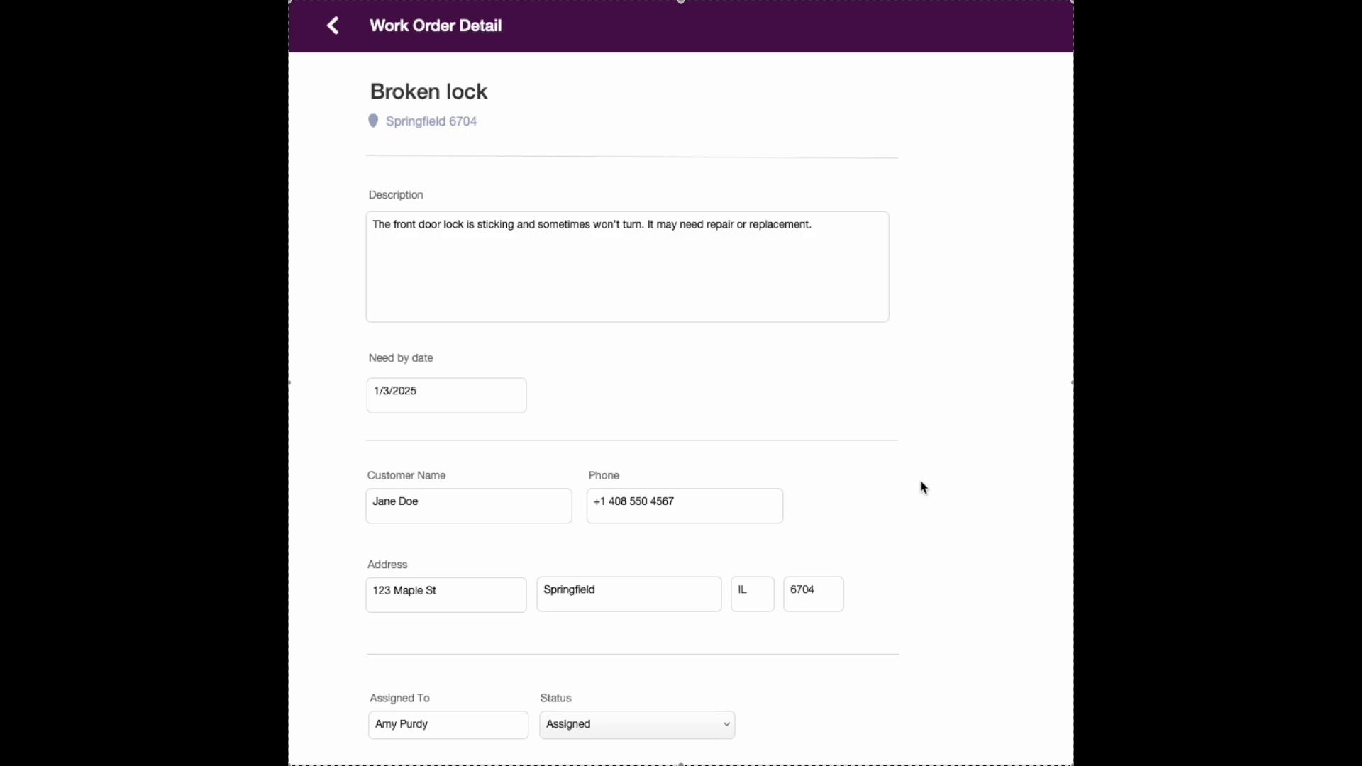
pyautogui.scroll(-1, 921, 487)
pyautogui.scroll(-3, 921, 488)
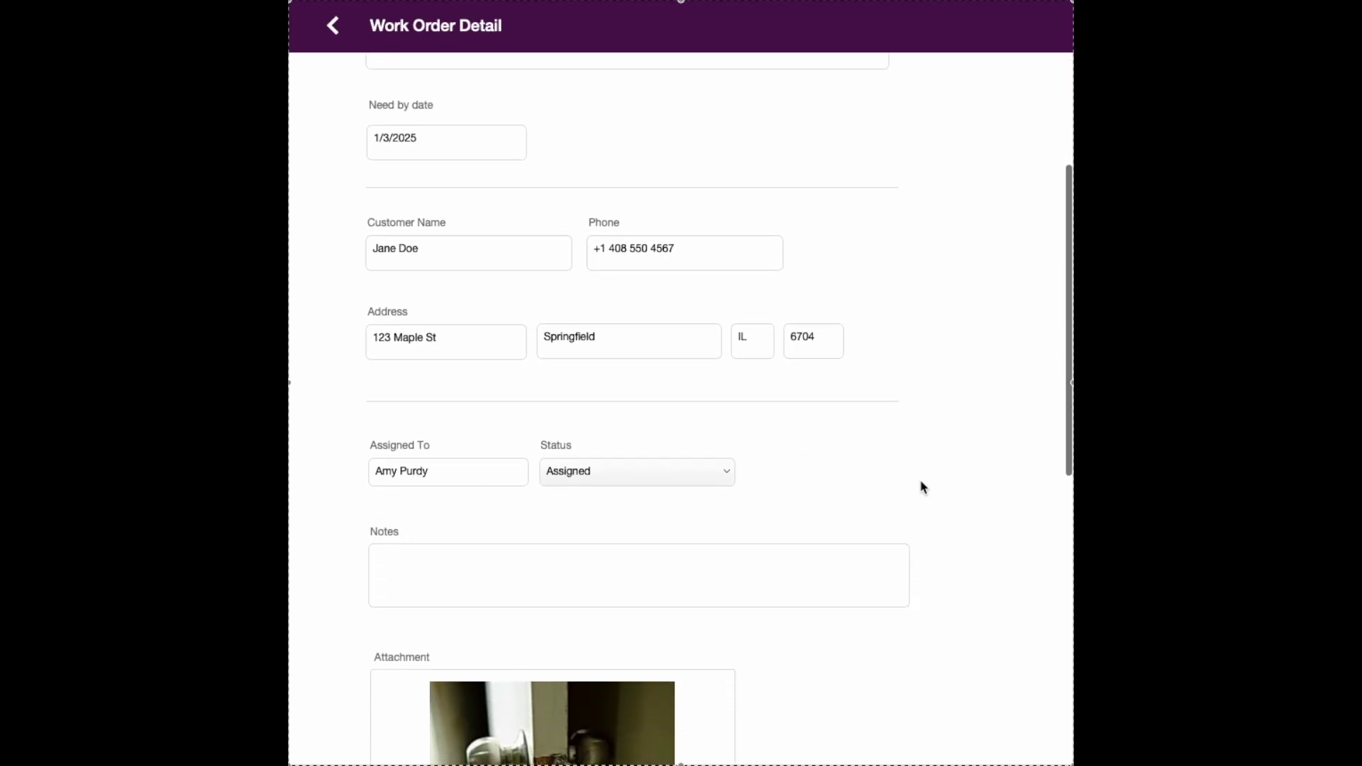
pyautogui.scroll(-1, 922, 488)
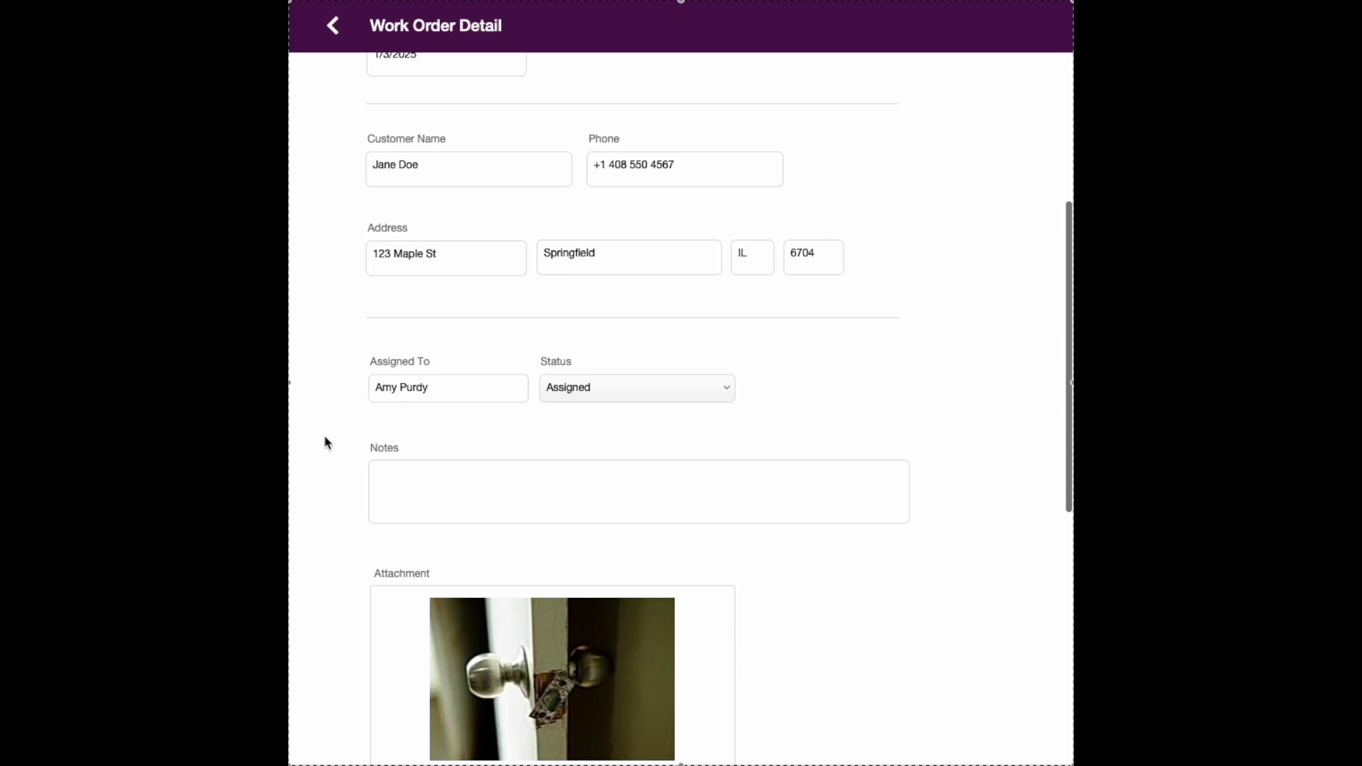
pyautogui.scroll(-1, 325, 528)
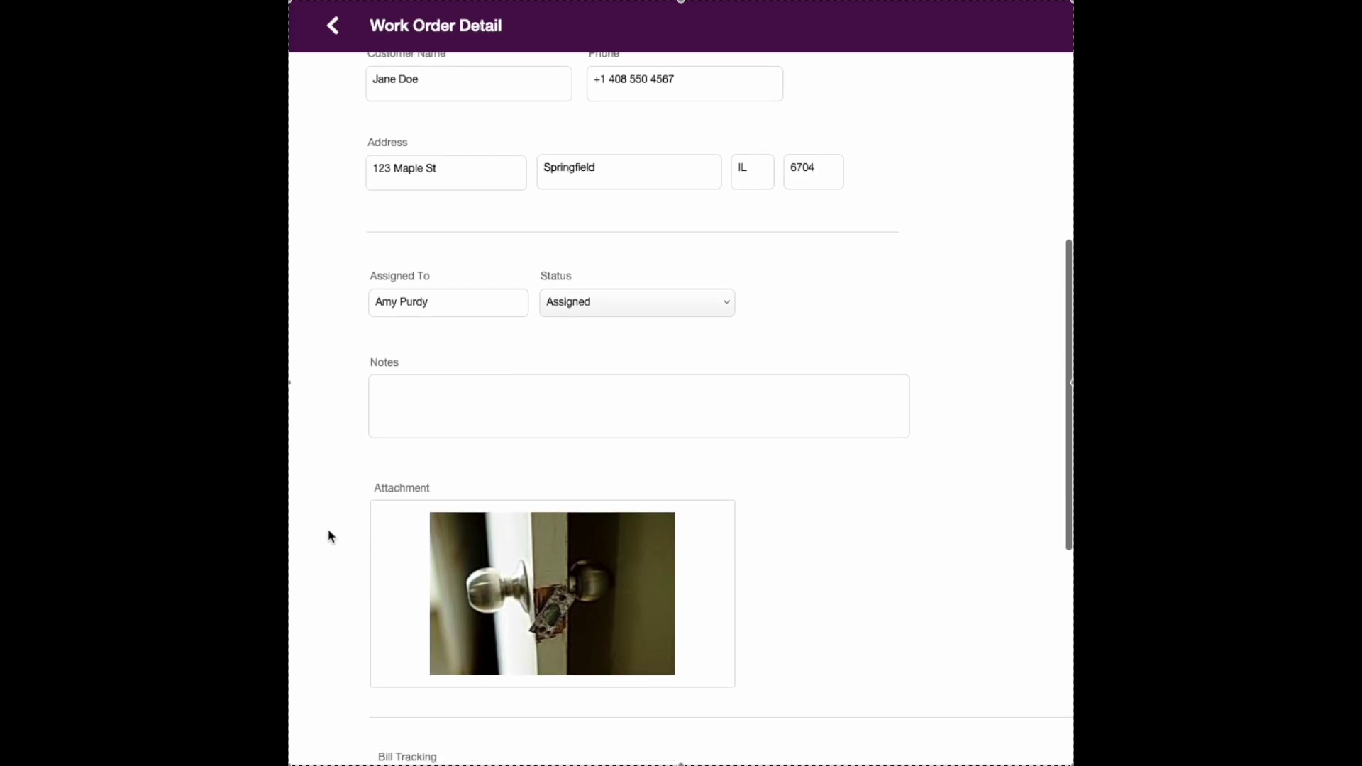
pyautogui.scroll(-1, 330, 535)
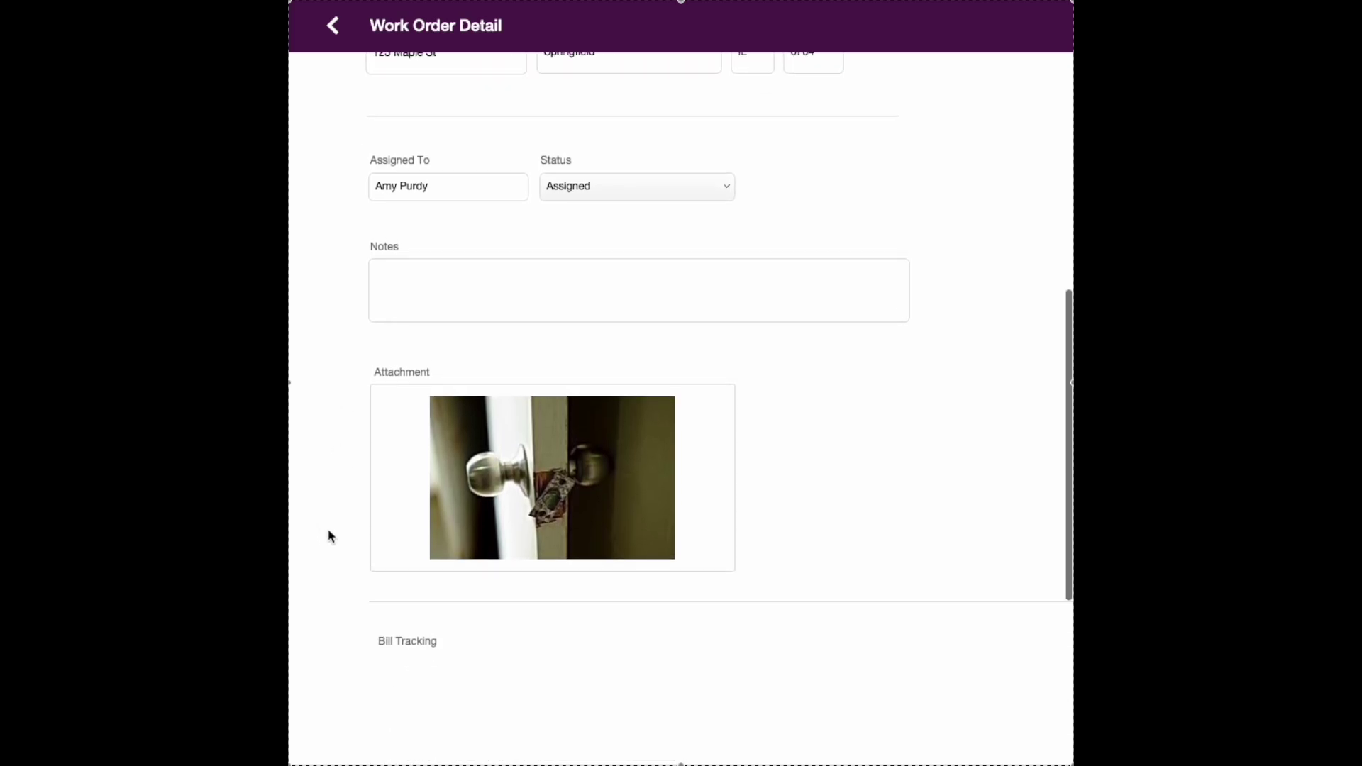
pyautogui.scroll(-1, 921, 429)
pyautogui.scroll(-1, 925, 431)
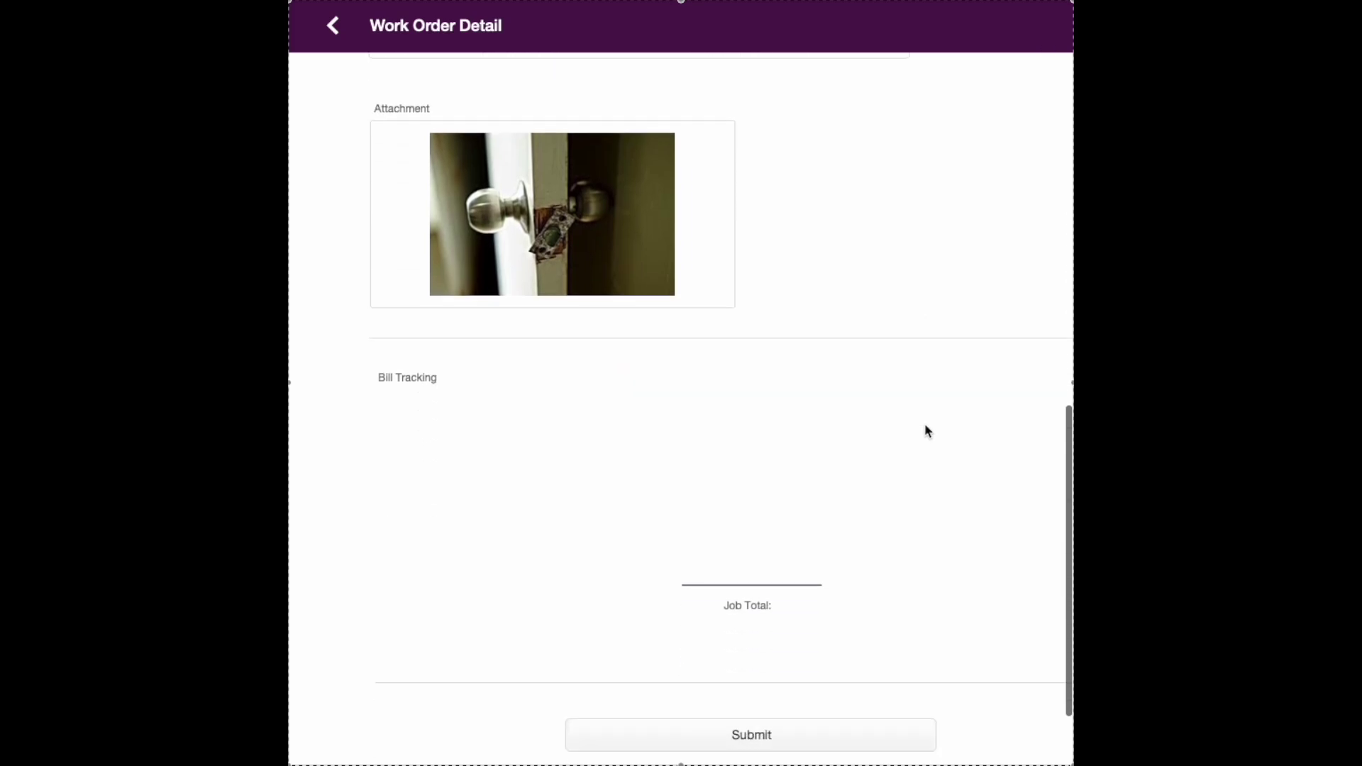
pyautogui.scroll(-1, 925, 430)
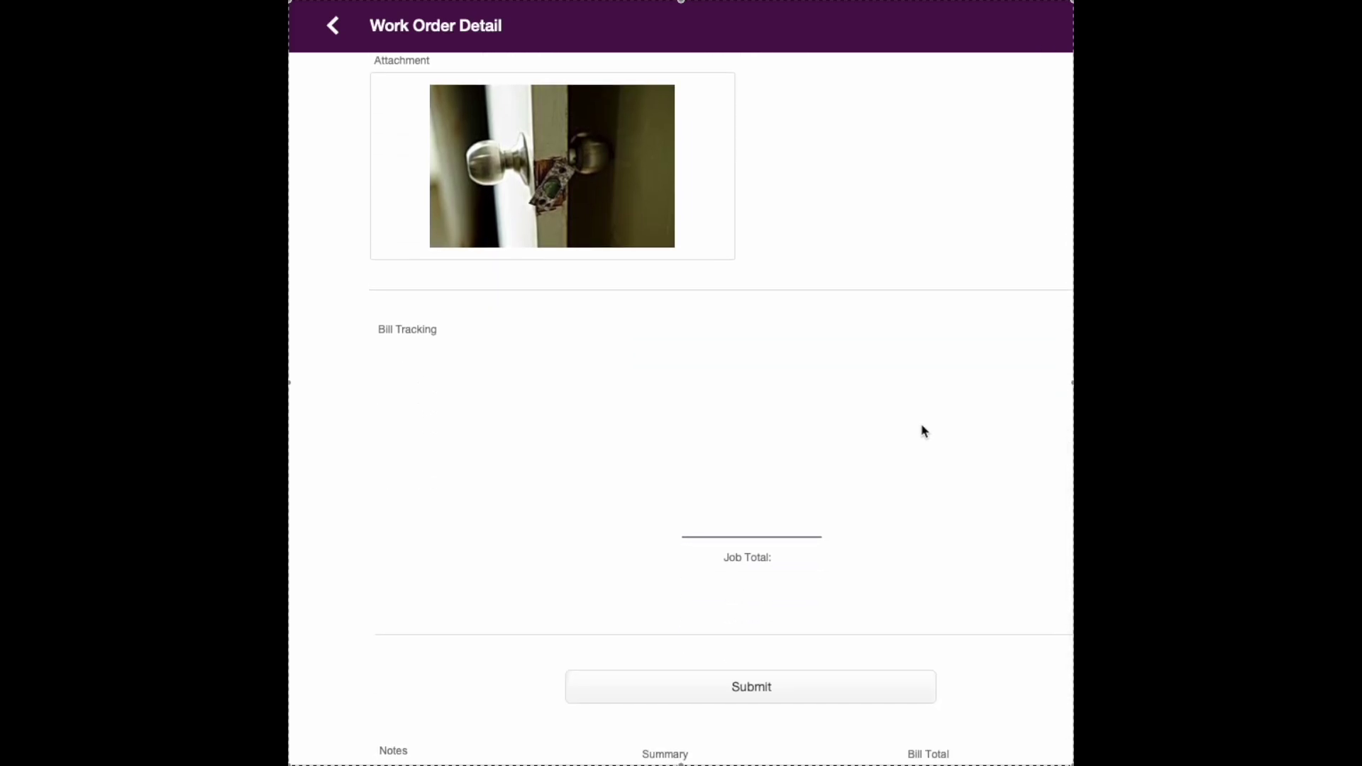